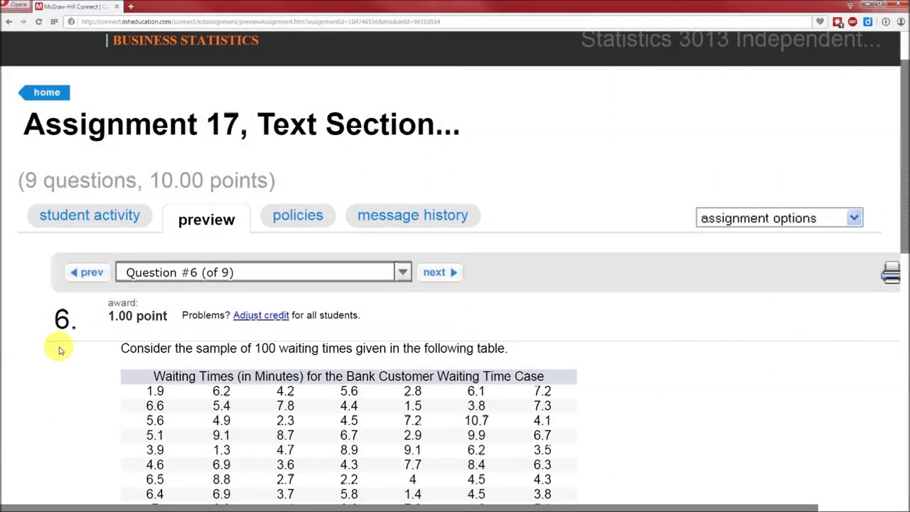
# Scroll down question 6 to view the full table of 100 waiting times.
pyautogui.scroll(-3, 60, 348)
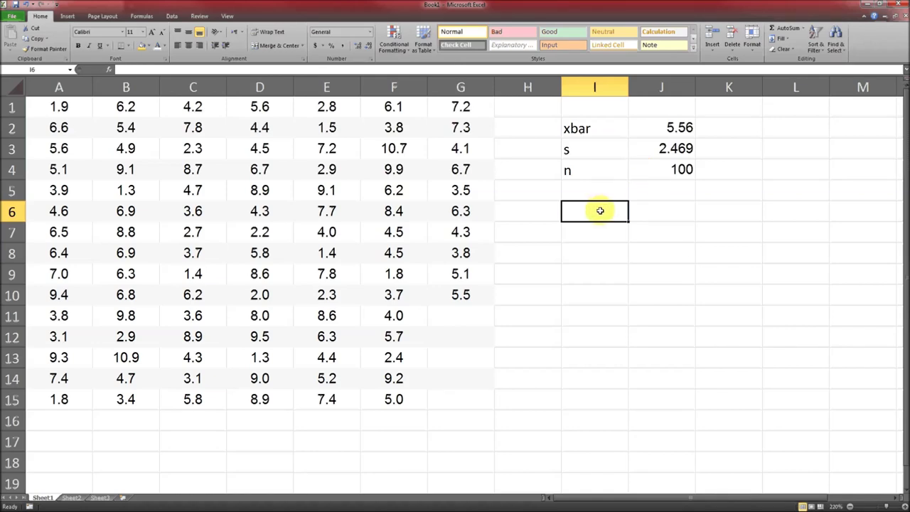
# Add an Intervals heading in I6 and paste the interval boundaries table beneath it.
pyautogui.write('Intervals')
pyautogui.press('Return')
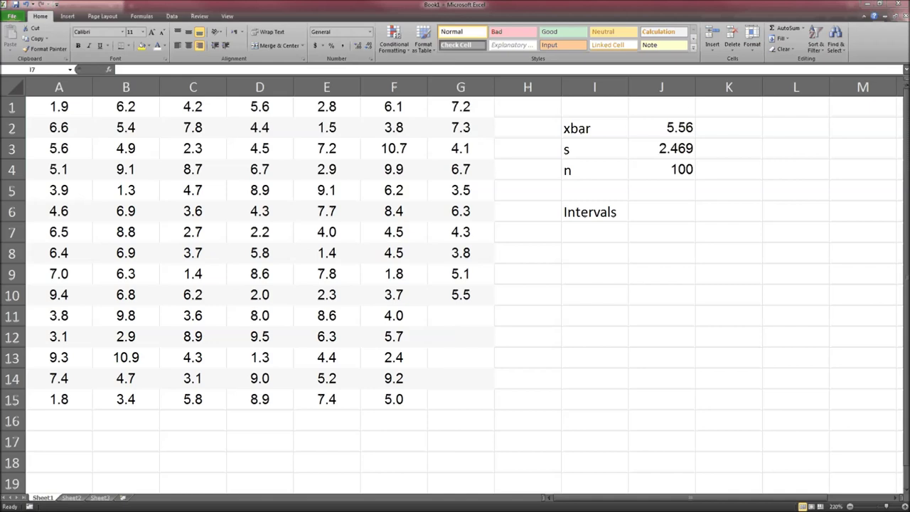
pyautogui.write('<\t0.622 0.622\t3.091 3.091\t5.56 5.56\t8.029 8.029\t10.498 10.498\t>')
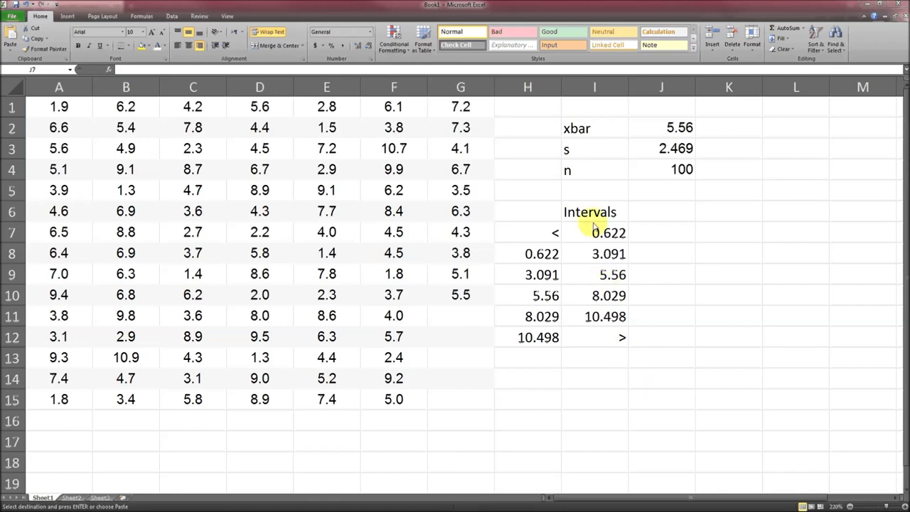
pyautogui.click(581, 232)
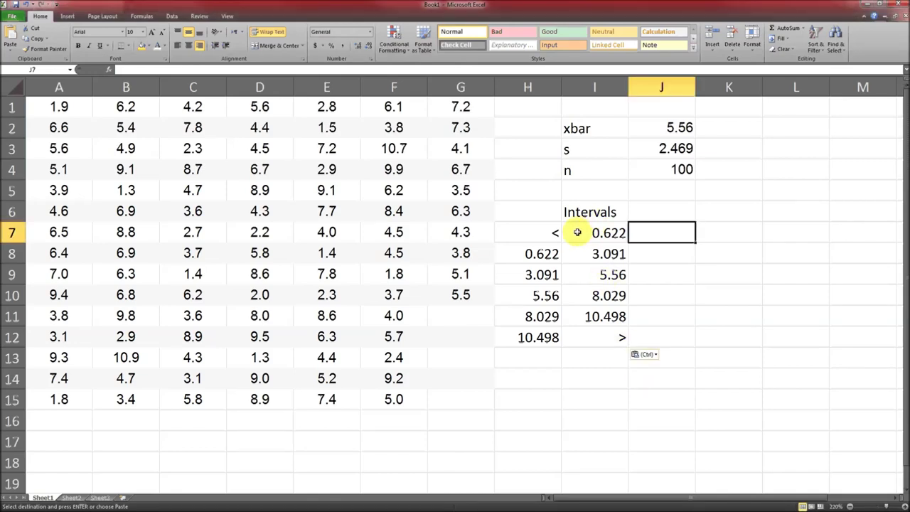
# Keep the 0.622 boundary formula in I7 and set I8 to =J2-J3 (3.091).
pyautogui.click(577, 232)
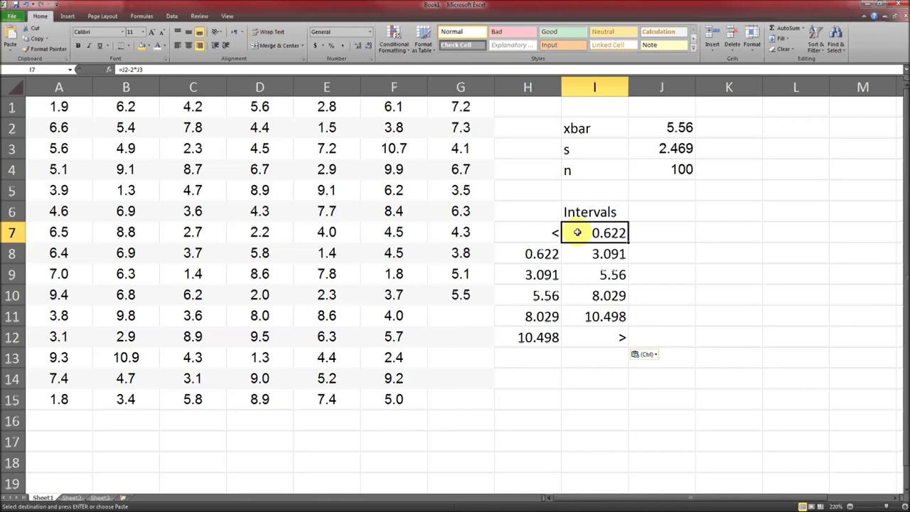
pyautogui.doubleClick(577, 232)
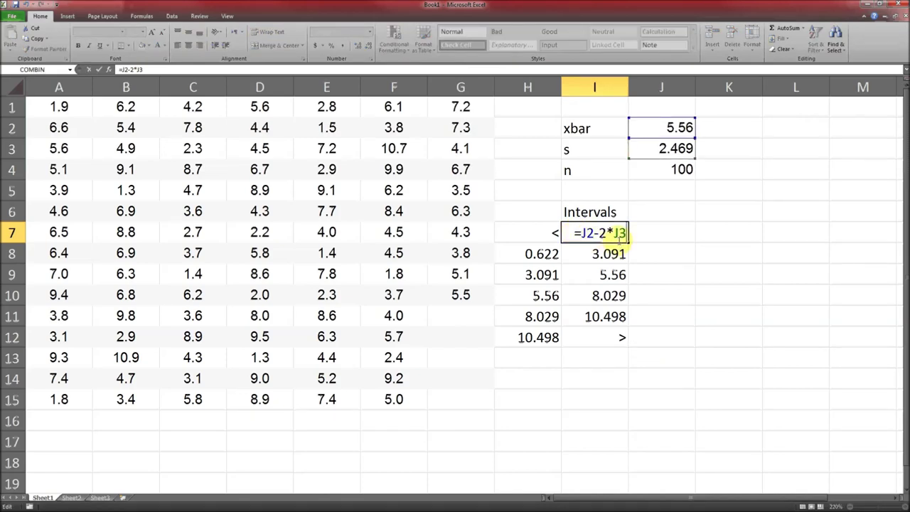
pyautogui.hotkey('ctrl', 'Return')
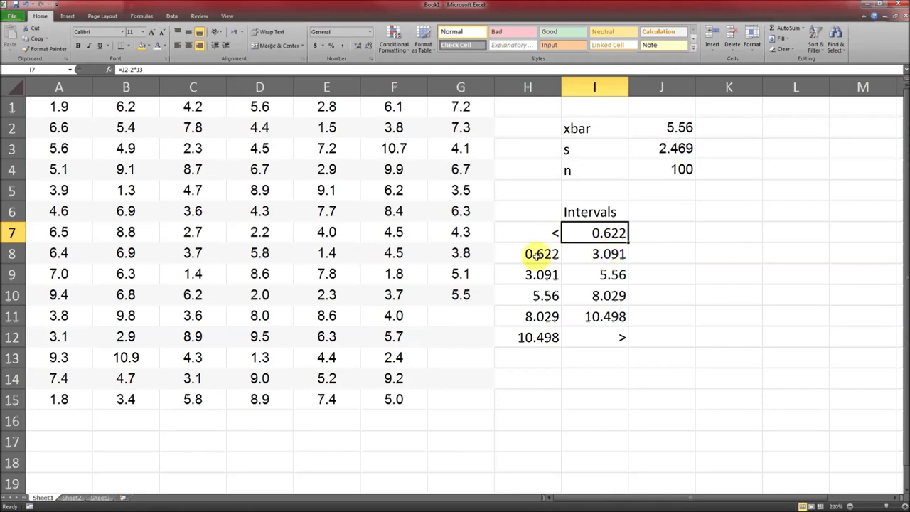
pyautogui.click(572, 254)
pyautogui.write('=J2-J3')
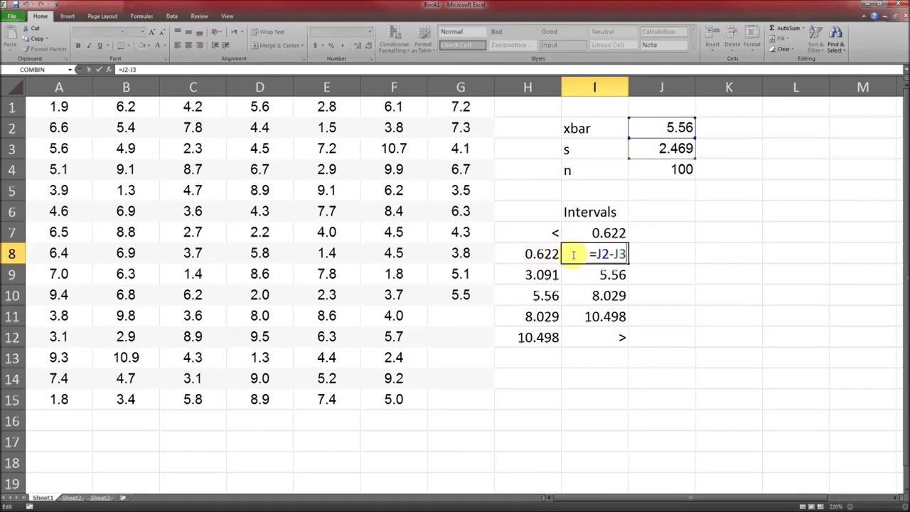
pyautogui.hotkey('ctrl', 'Return')
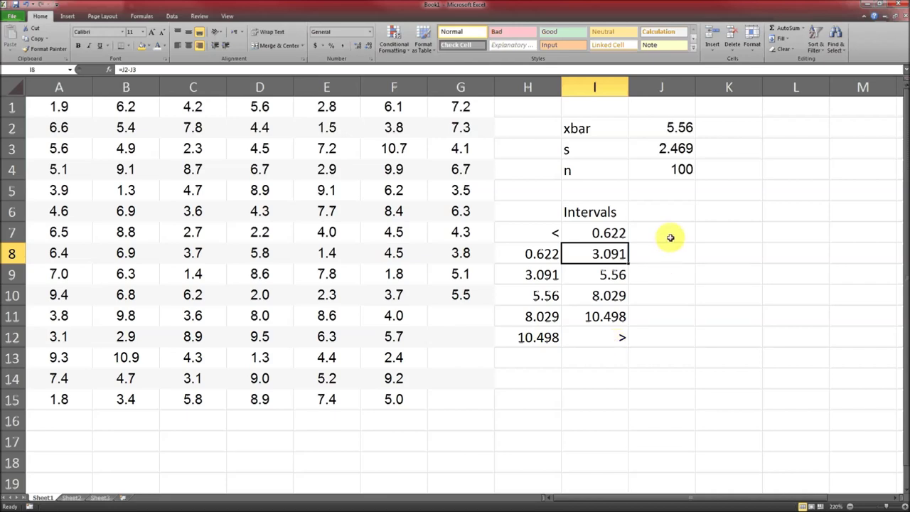
# Add a Freq heading in J6 and enter 0 as the lowest interval's count.
pyautogui.click(670, 214)
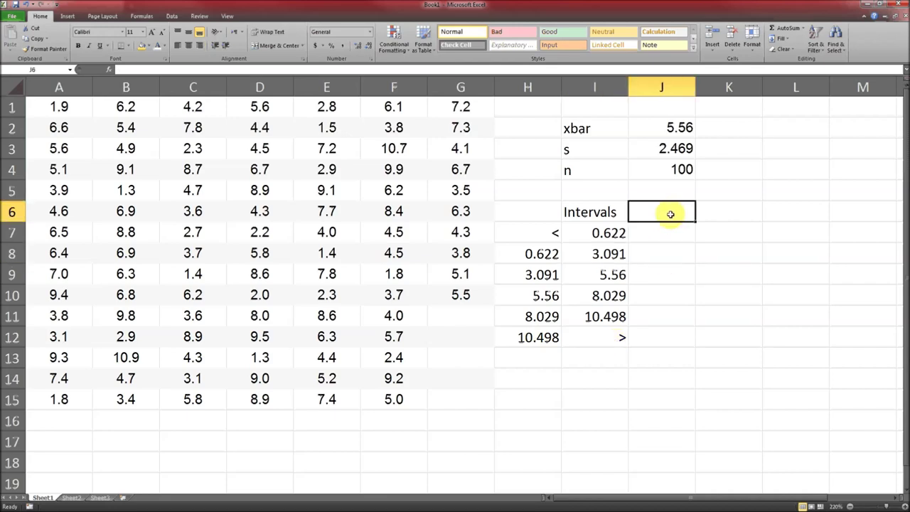
pyautogui.write('Freq')
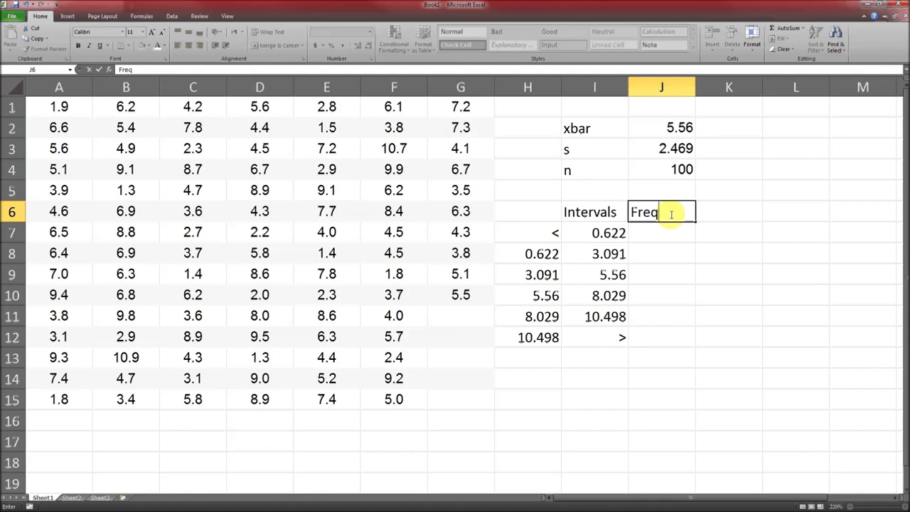
pyautogui.press('Return')
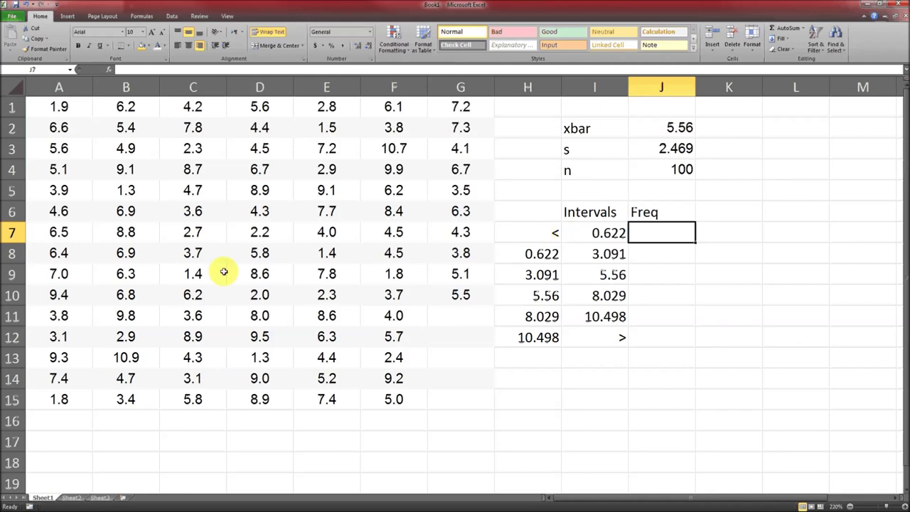
pyautogui.write('0')
pyautogui.press('Return')
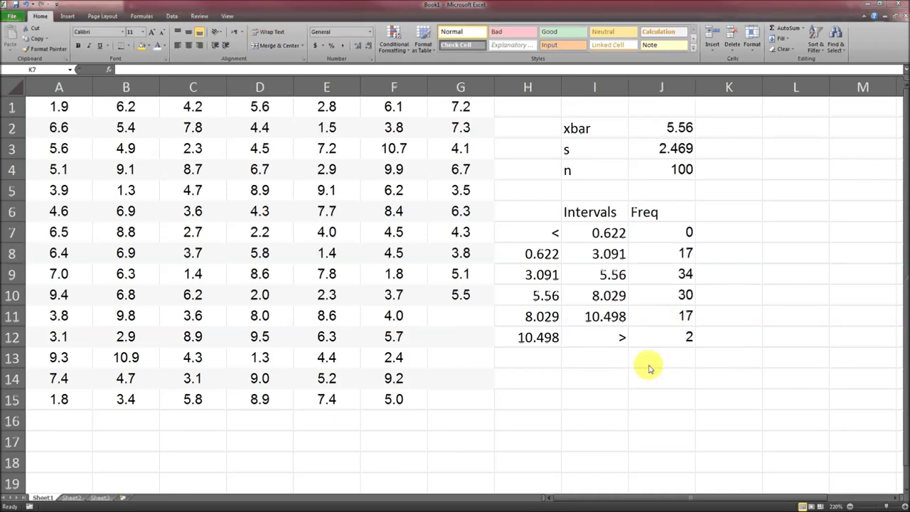
# Rename the J6 count column heading from Freq to Obs.
pyautogui.click(665, 213)
pyautogui.write('Obs')
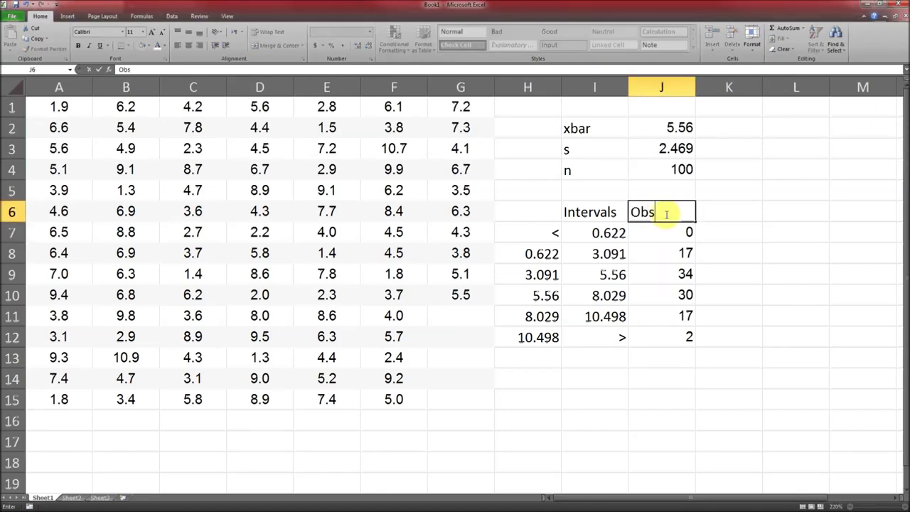
pyautogui.press('Return')
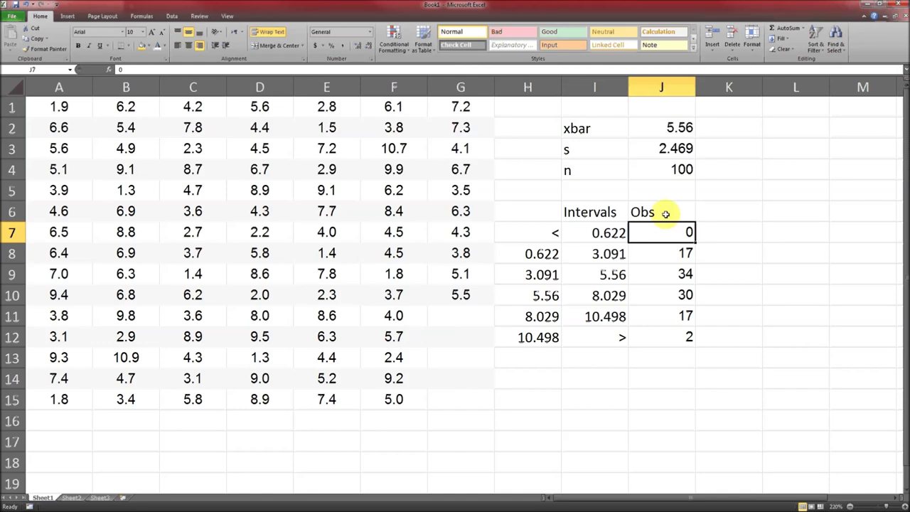
pyautogui.press('Right')
pyautogui.press('Up')
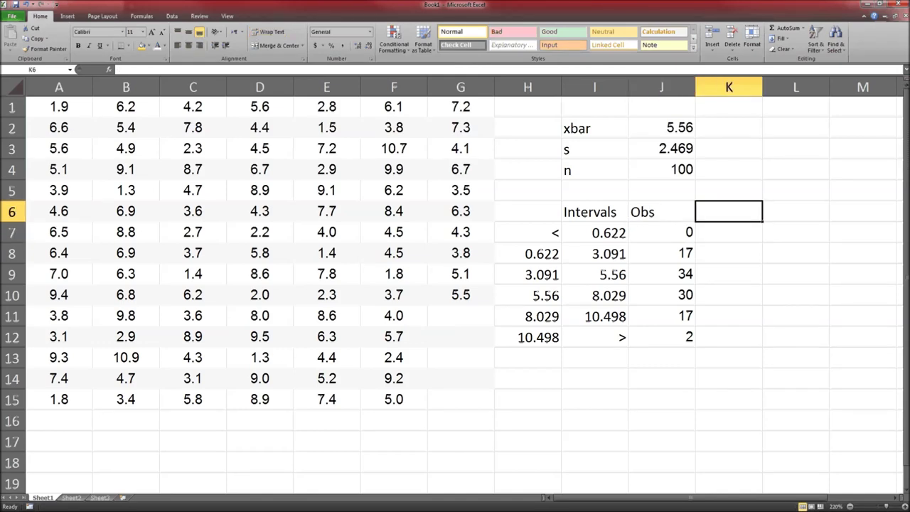
# Type the Exp Prop heading in K6.
pyautogui.write('Exp ')
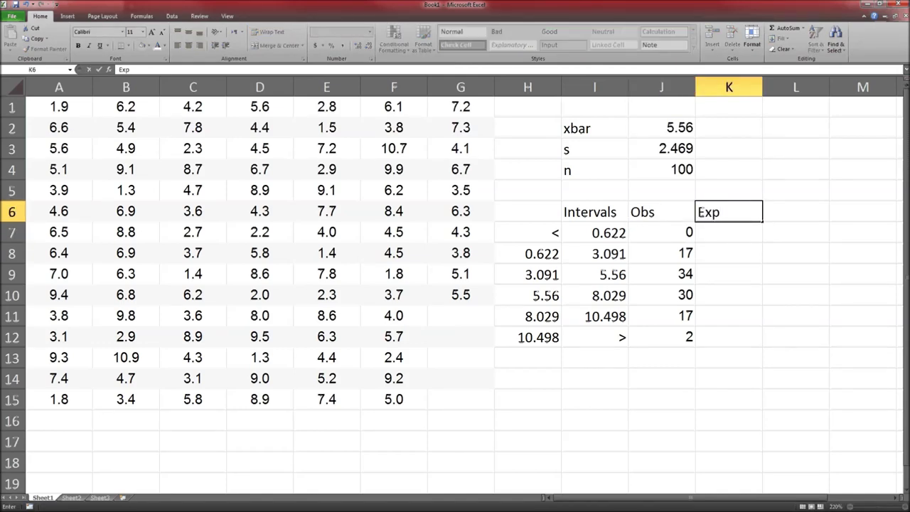
pyautogui.write('Prop')
pyautogui.press('BackSpace')
pyautogui.write('op')
pyautogui.press('Return')
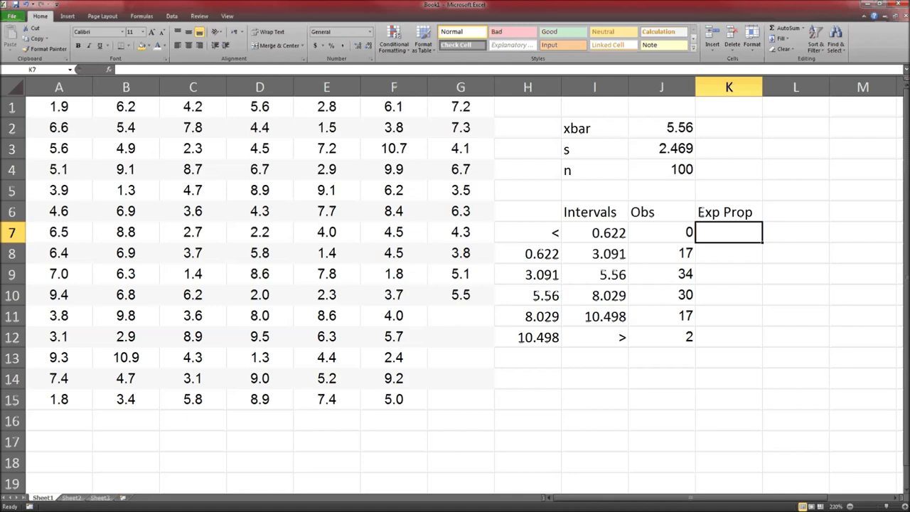
# Enter 0.3413 as the expected proportion for both middle intervals, K9 and K10.
pyautogui.moveTo(727, 274); pyautogui.dragTo(728, 290)
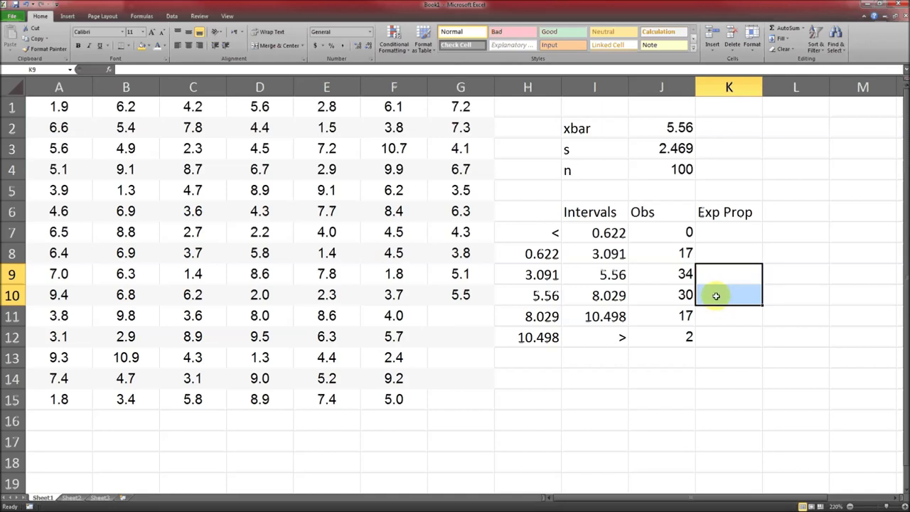
pyautogui.click(747, 277)
pyautogui.write('.34')
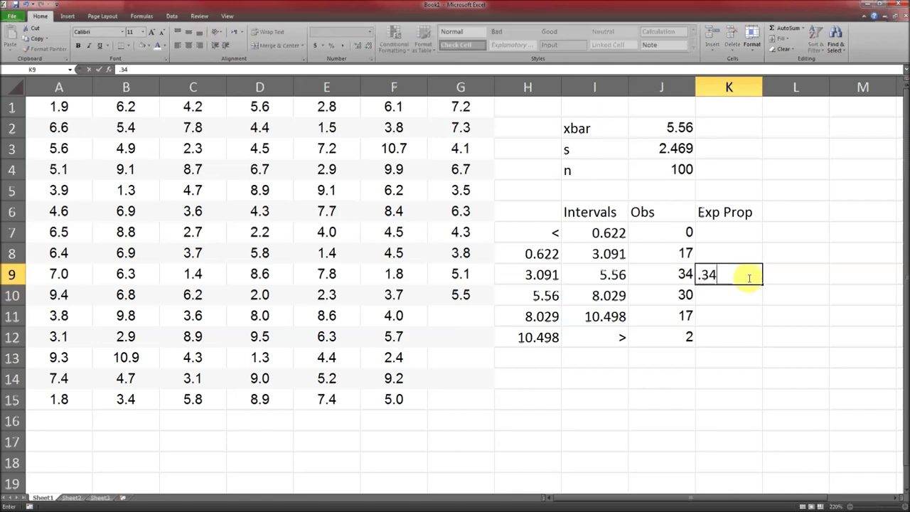
pyautogui.write('13')
pyautogui.press('Return')
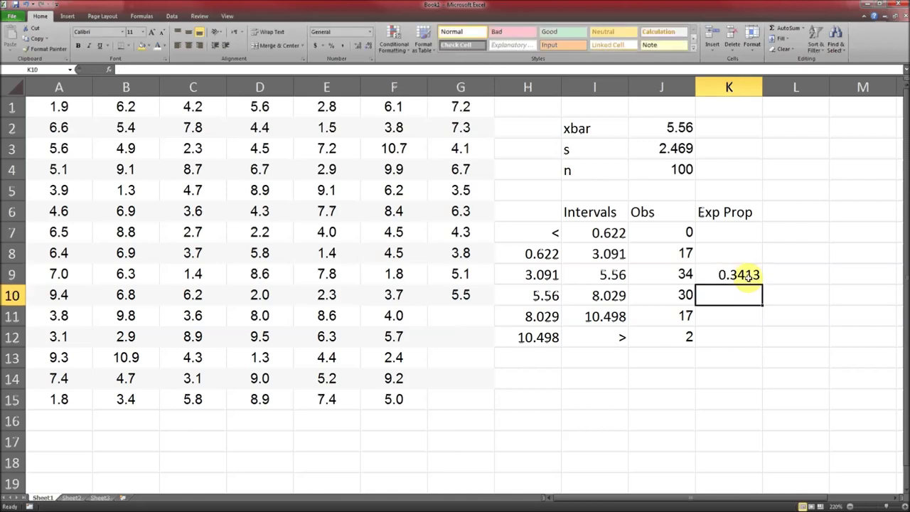
pyautogui.write('.3')
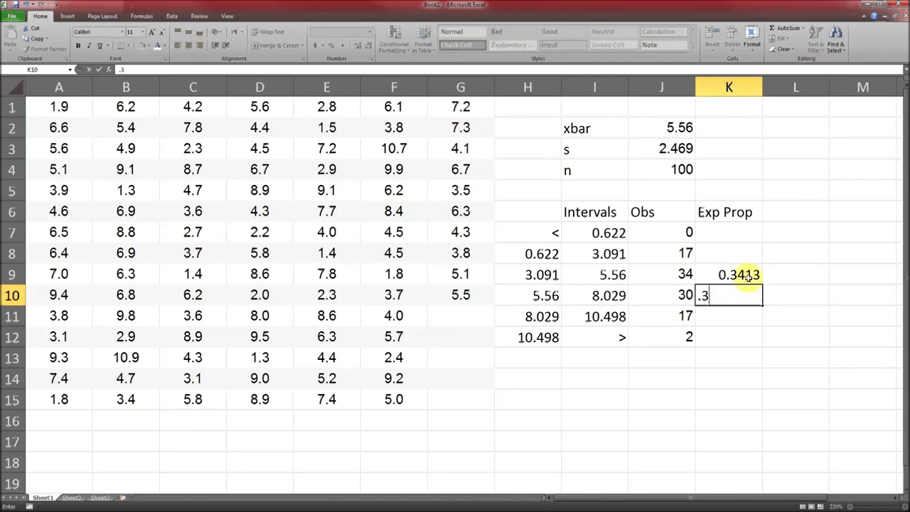
pyautogui.write('413')
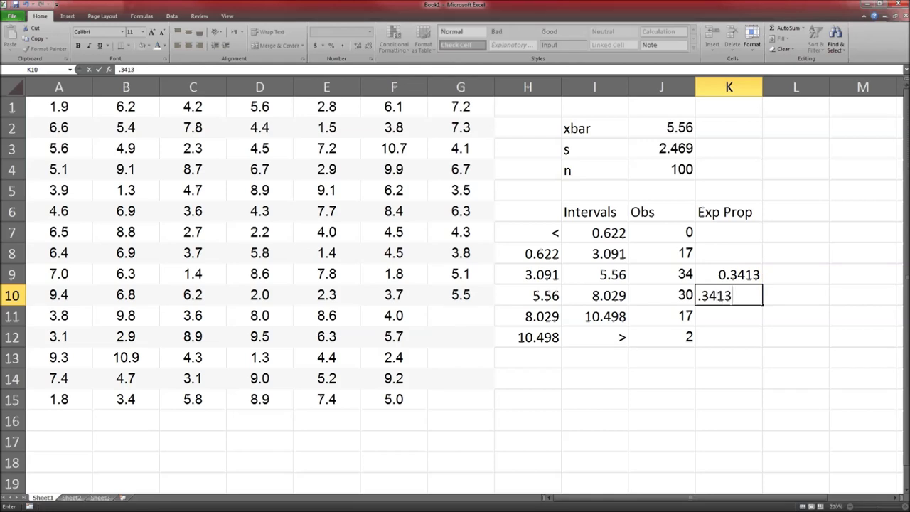
pyautogui.press('Return')
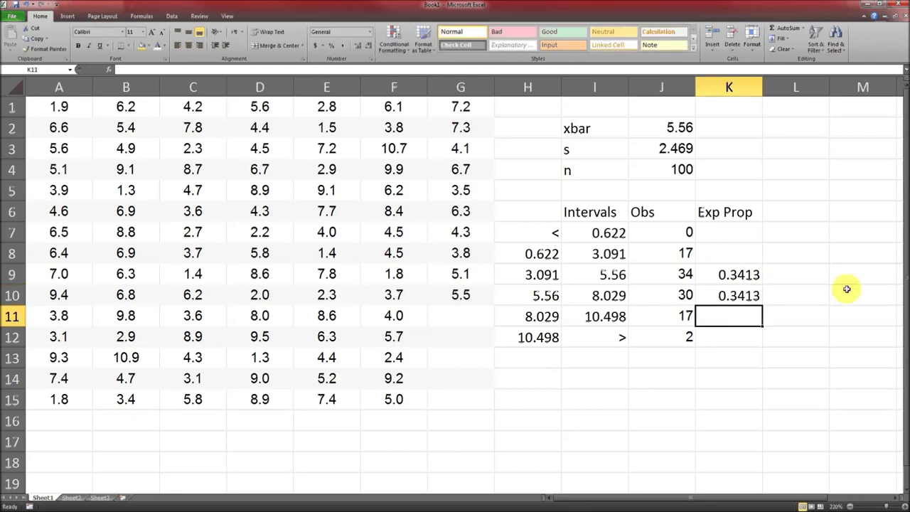
# Fill the tail proportions 0.02265 and 0.1359 into K7, K8, K11 and K12, checking the total.
pyautogui.moveTo(738, 250); pyautogui.dragTo(735, 311)
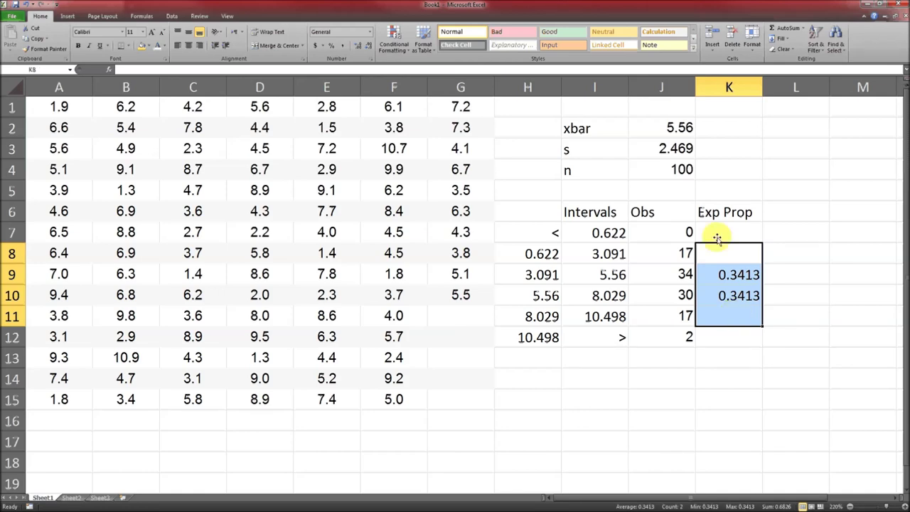
pyautogui.moveTo(717, 236); pyautogui.dragTo(718, 332)
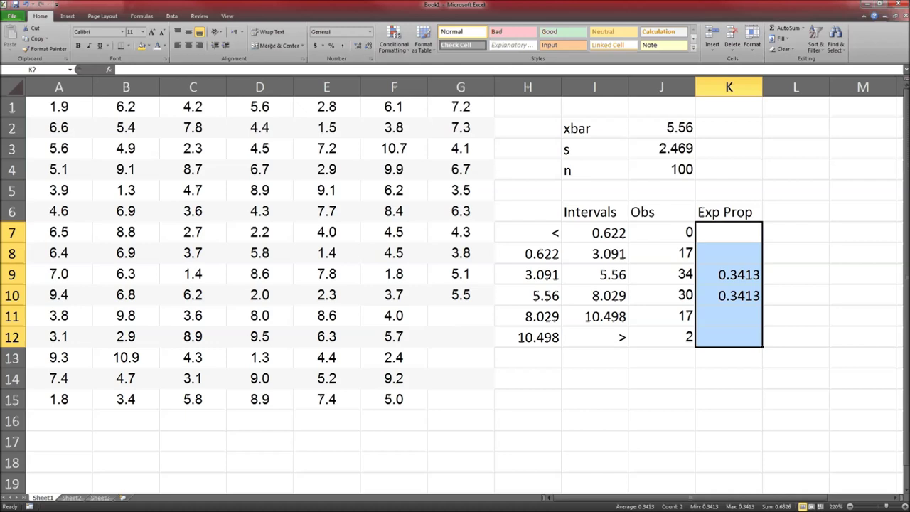
pyautogui.click(729, 249)
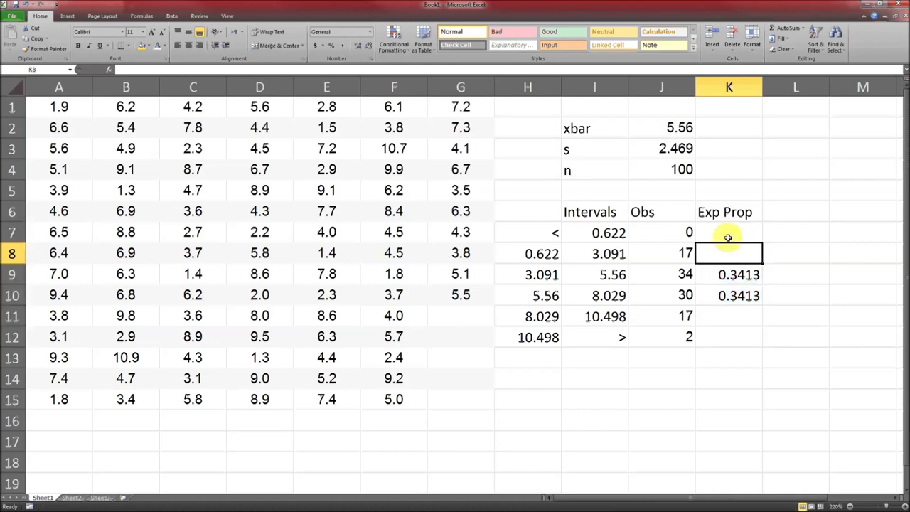
pyautogui.click(727, 237)
pyautogui.click(736, 338)
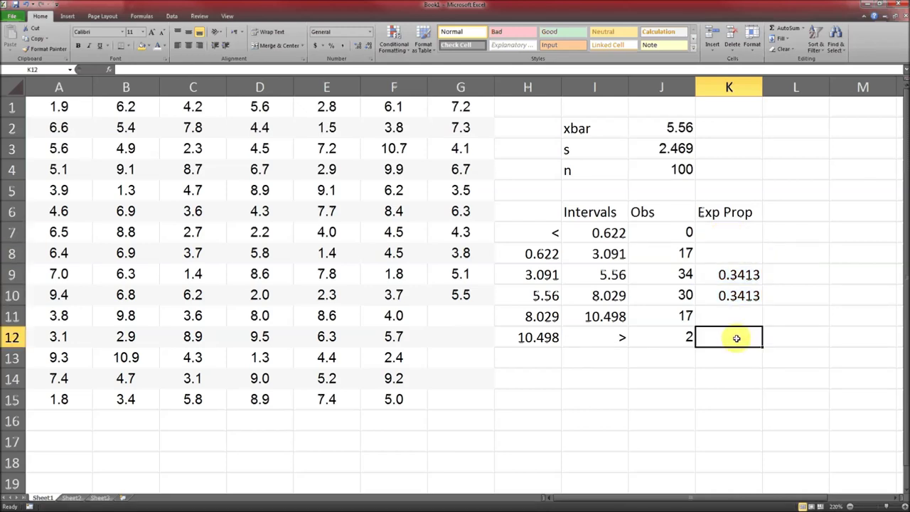
pyautogui.click(726, 313)
pyautogui.click(726, 256)
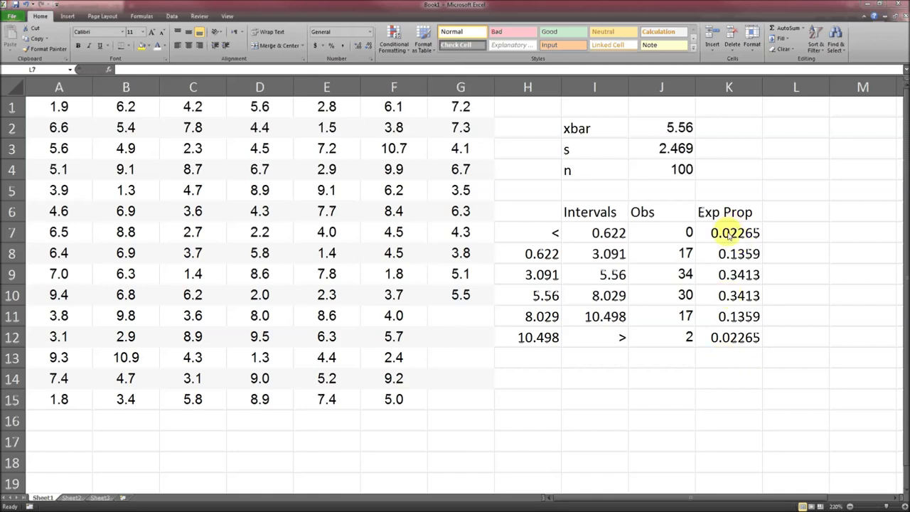
# Add an Exp heading in L6 and fill L7:L12 with =K7*100, giving 2.265 to 34.13.
pyautogui.click(798, 211)
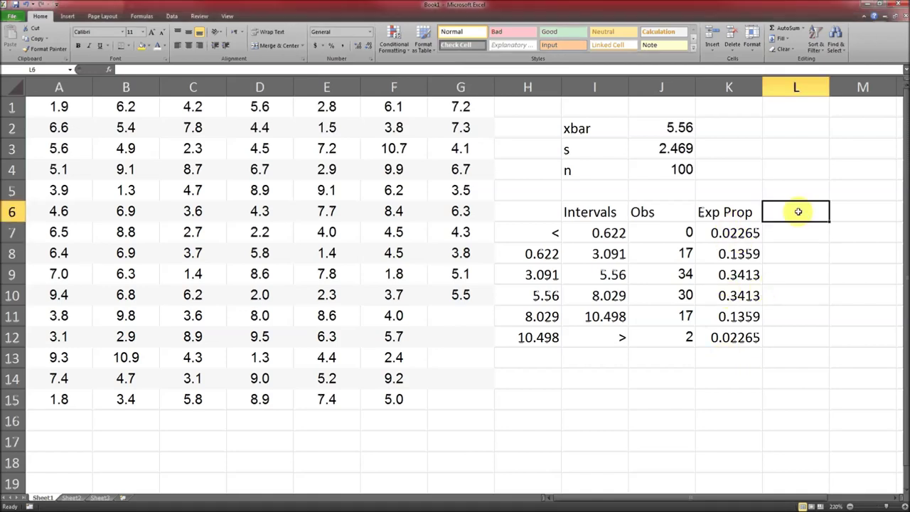
pyautogui.write('Exp')
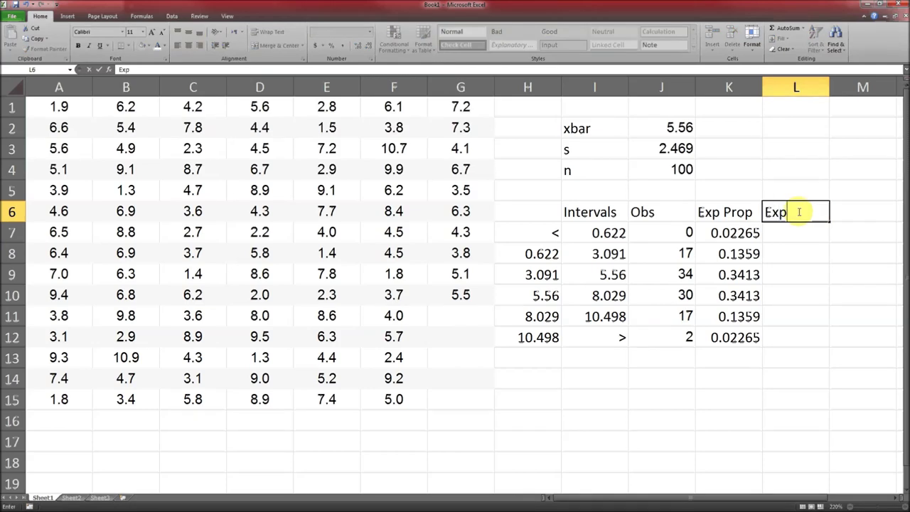
pyautogui.press('Return')
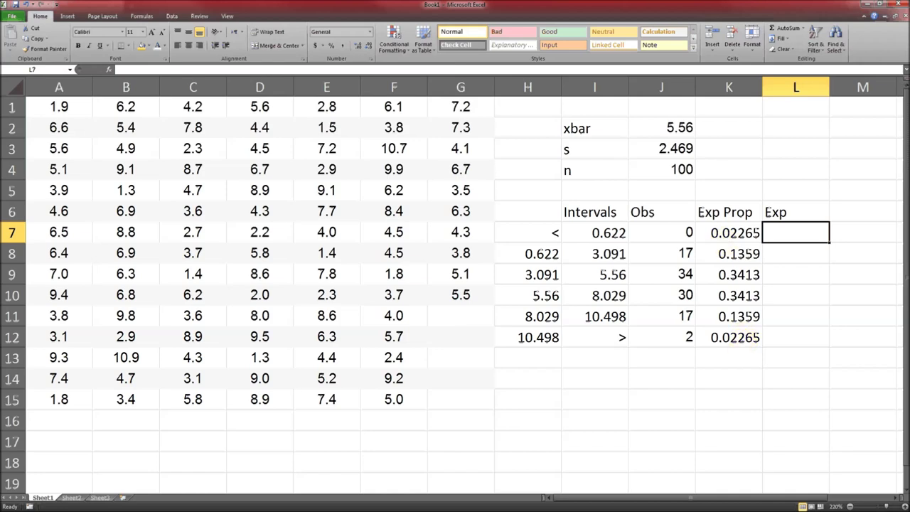
pyautogui.write('=')
pyautogui.press('Left')
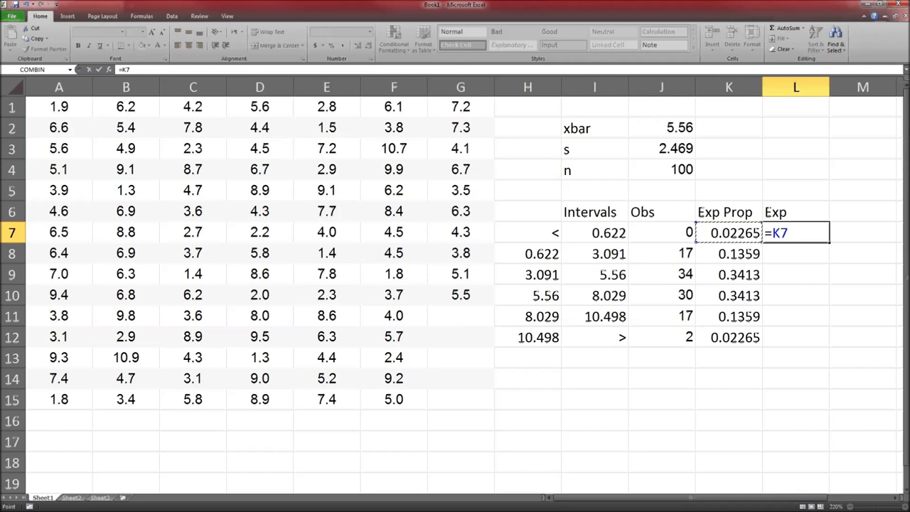
pyautogui.write('*100')
pyautogui.press('Return')
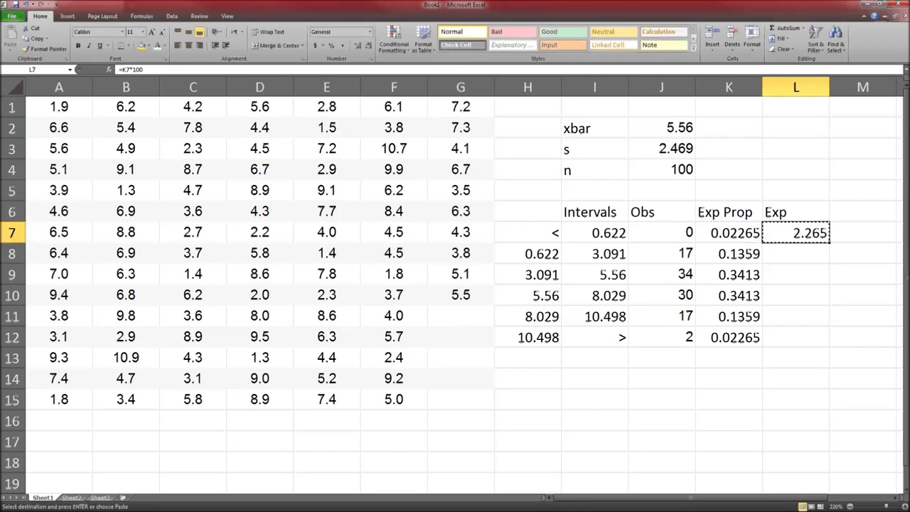
pyautogui.hotkey('shift', 'Down')
pyautogui.hotkey('shift', 'Down')
pyautogui.hotkey('shift', 'Down')
pyautogui.hotkey('shift', 'Down')
pyautogui.hotkey('shift', 'Down')
pyautogui.press('Return')
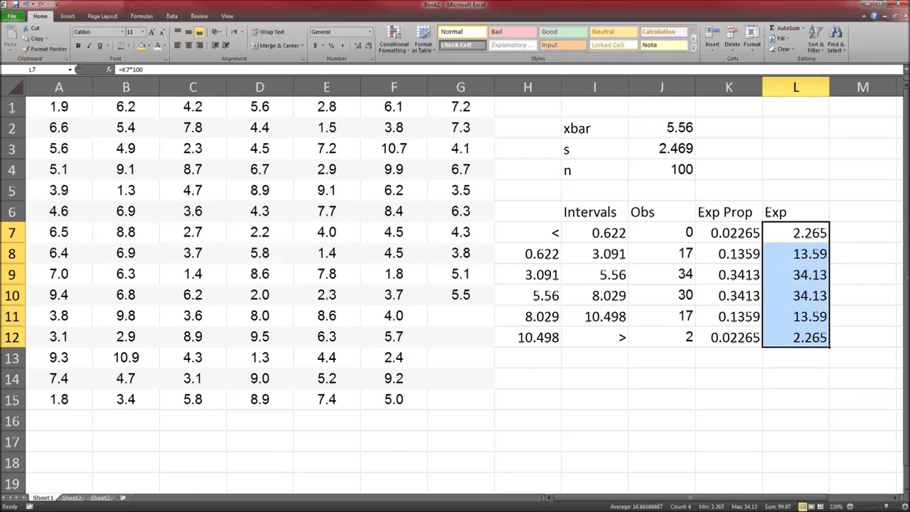
pyautogui.click(776, 341)
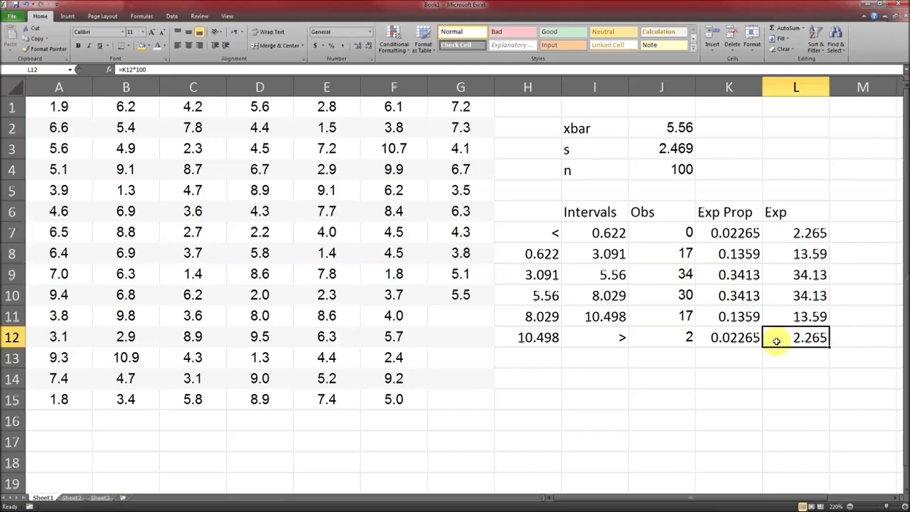
pyautogui.click(851, 206)
# Add a Dev heading in M6 and fill M7:M12 with =J7-L7 deviations.
pyautogui.write('Dev')
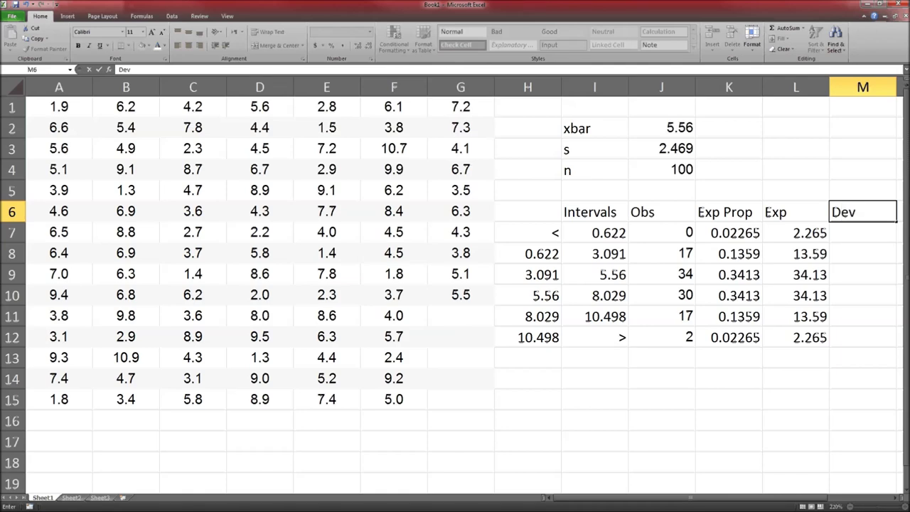
pyautogui.press('Return')
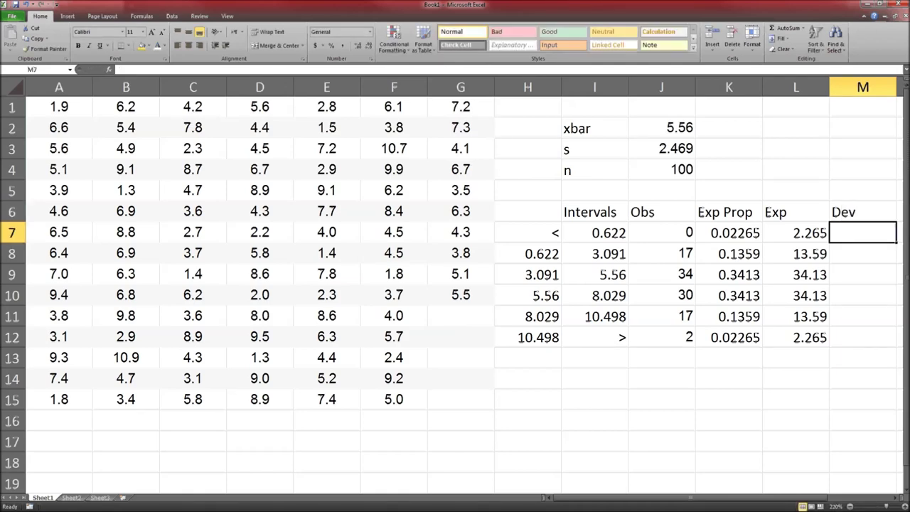
pyautogui.write('=')
pyautogui.press('Left')
pyautogui.press('Left')
pyautogui.press('Left')
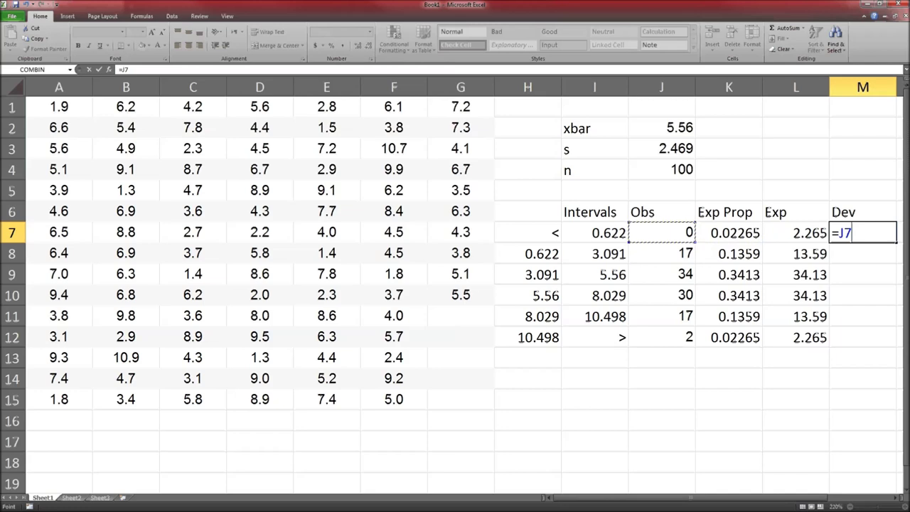
pyautogui.write('-')
pyautogui.press('Left')
pyautogui.press('Return')
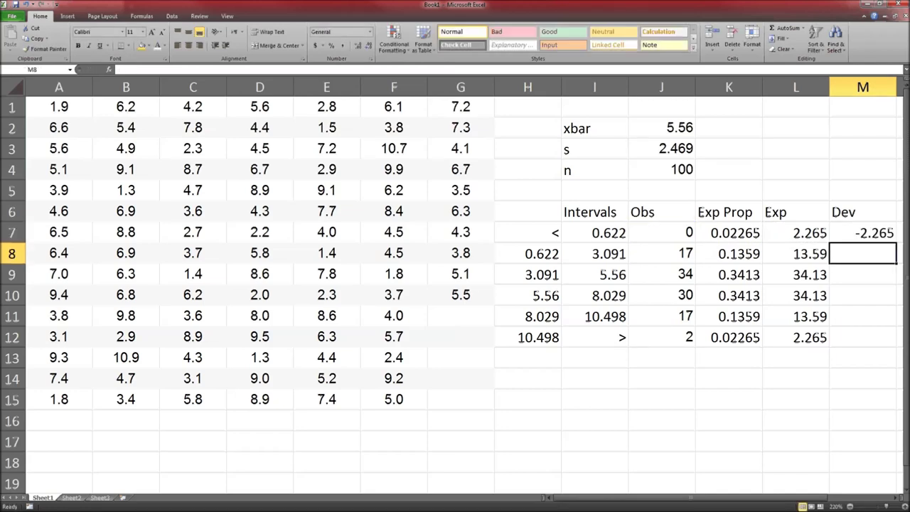
pyautogui.press('Up')
pyautogui.hotkey('ctrl', 'c')
pyautogui.hotkey('shift', 'Down')
pyautogui.hotkey('shift', 'Down')
pyautogui.hotkey('shift', 'Down')
pyautogui.hotkey('shift', 'Down')
pyautogui.hotkey('shift', 'Down')
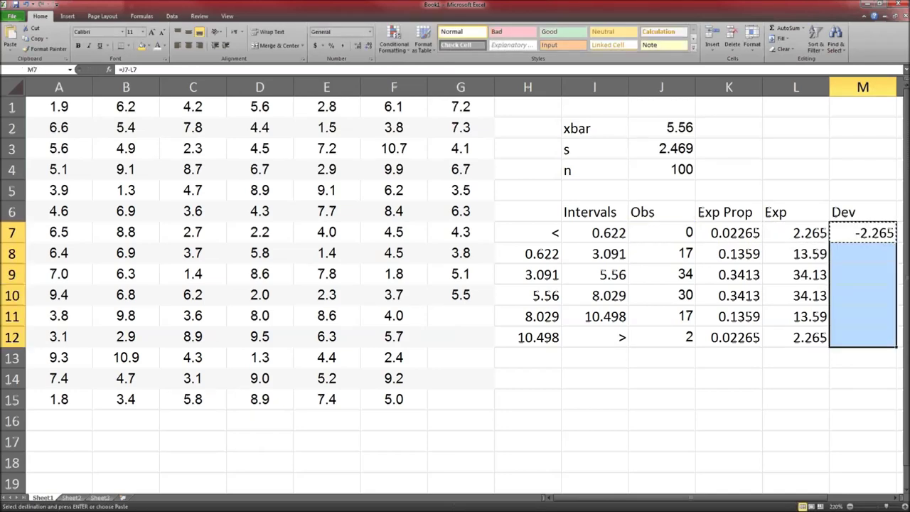
pyautogui.press('Return')
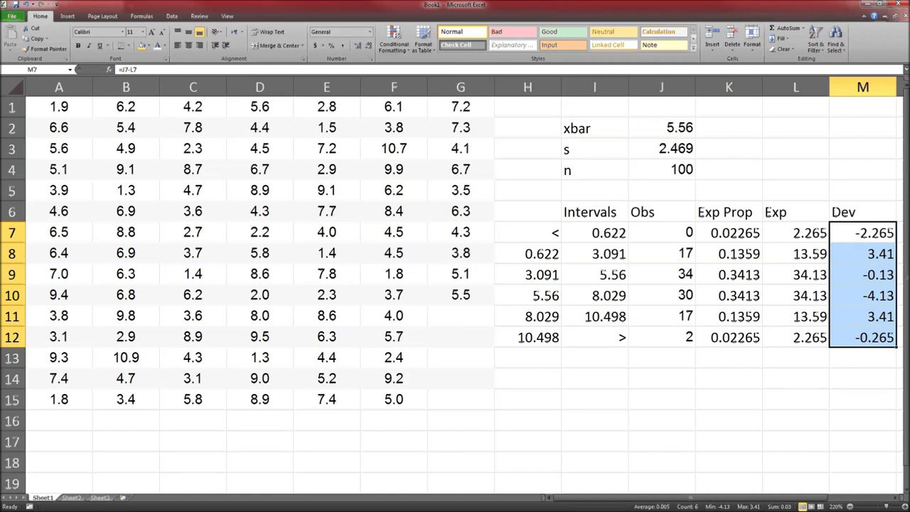
pyautogui.press('Right')
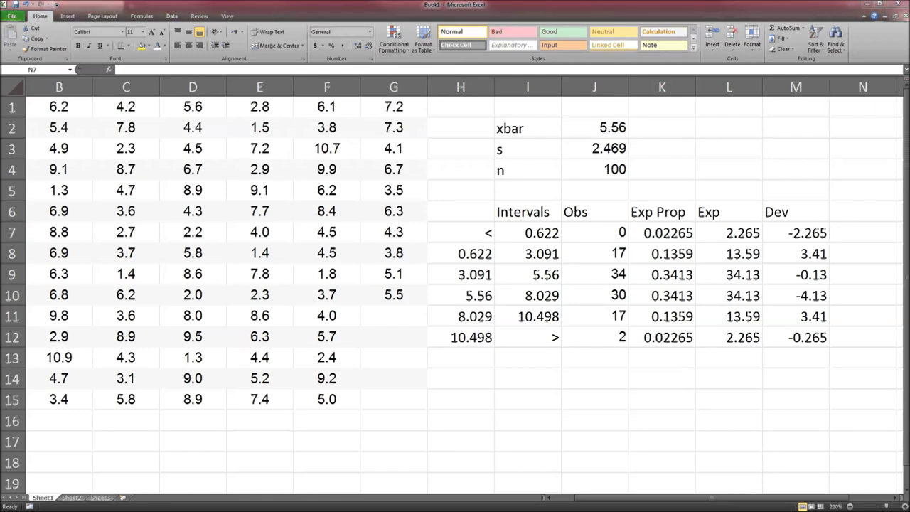
# Fill N7:N12 with =M7^2/L7, each squared deviation divided by its expected count.
pyautogui.click(860, 211)
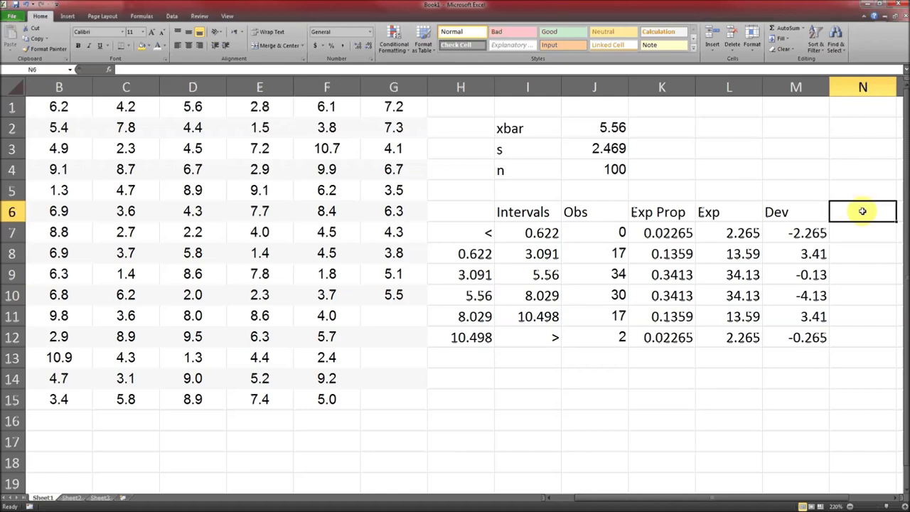
pyautogui.click(862, 232)
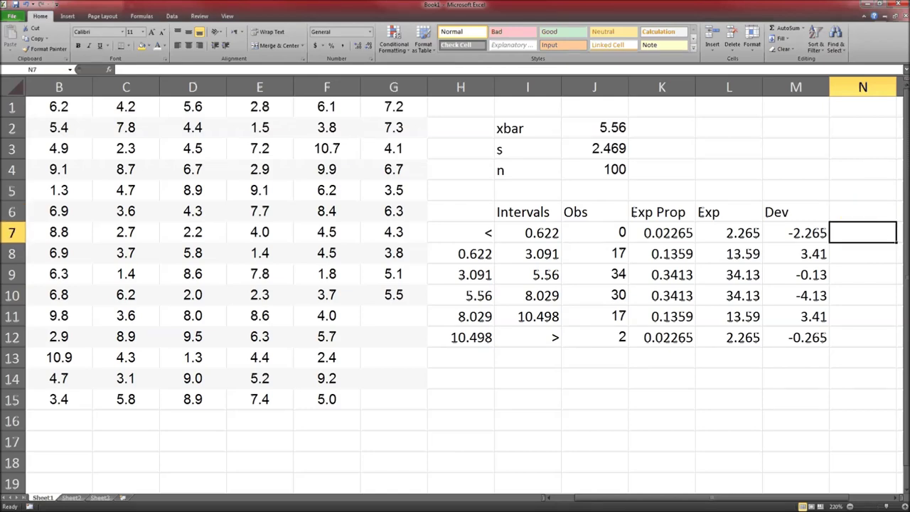
pyautogui.write('=')
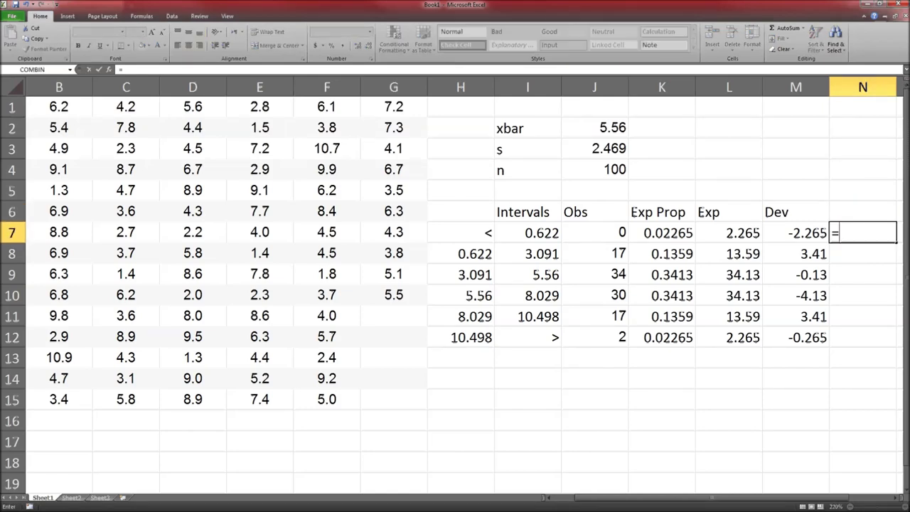
pyautogui.write('M7^2')
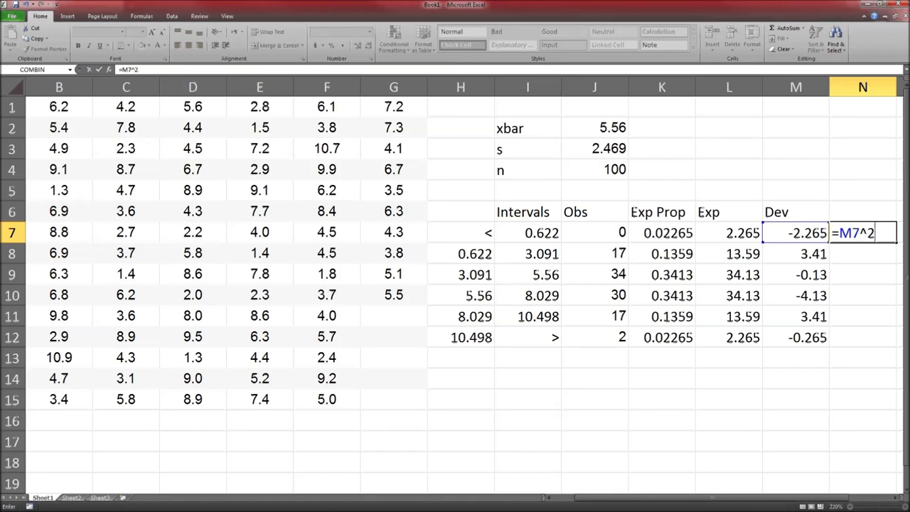
pyautogui.write('/')
pyautogui.press('Left')
pyautogui.press('Left')
pyautogui.press('Return')
pyautogui.press('Up')
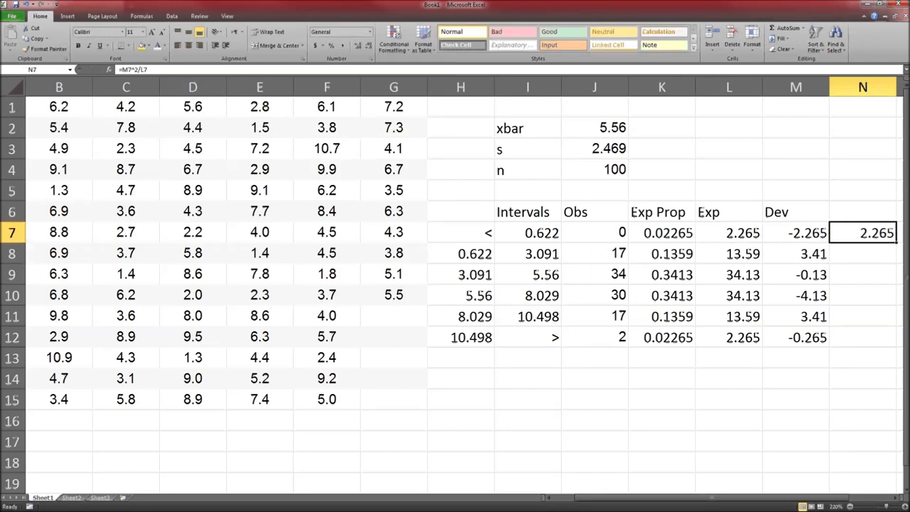
pyautogui.hotkey('shift', 'Down')
pyautogui.hotkey('shift', 'Down')
pyautogui.hotkey('shift', 'Down')
pyautogui.hotkey('shift', 'Down')
pyautogui.hotkey('shift', 'Down')
pyautogui.hotkey('ctrl', 'd')
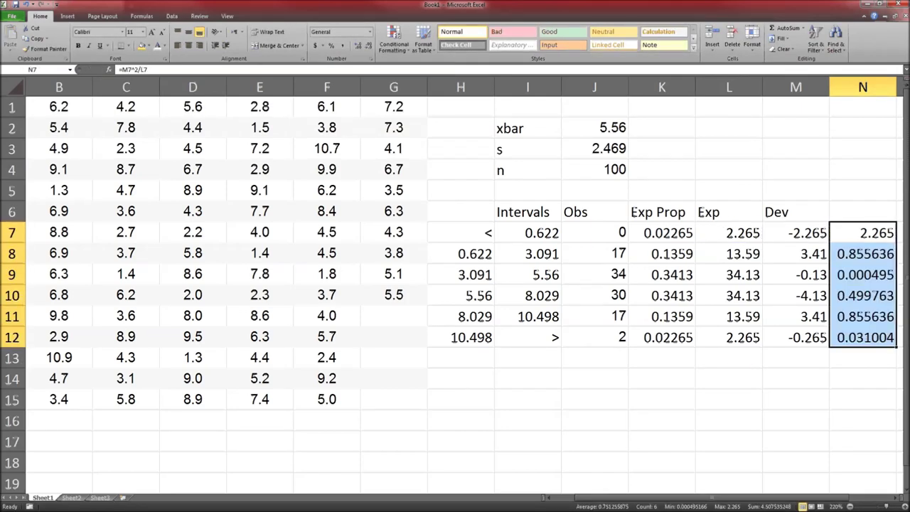
pyautogui.click(800, 398)
# Label M14 X2 and enter =SUM(N7:N12) in N14, giving 4.507535.
pyautogui.click(800, 381)
pyautogui.write('X')
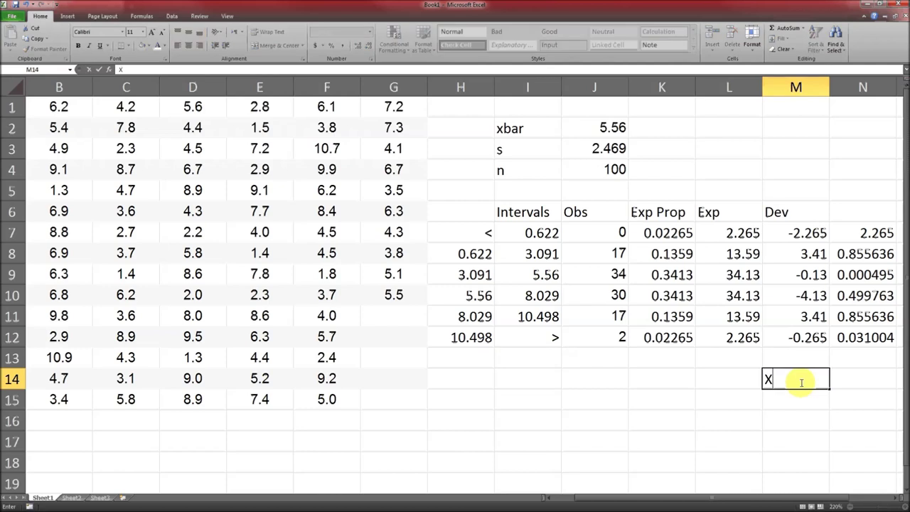
pyautogui.write('2')
pyautogui.press('Tab')
pyautogui.write('=SUM(')
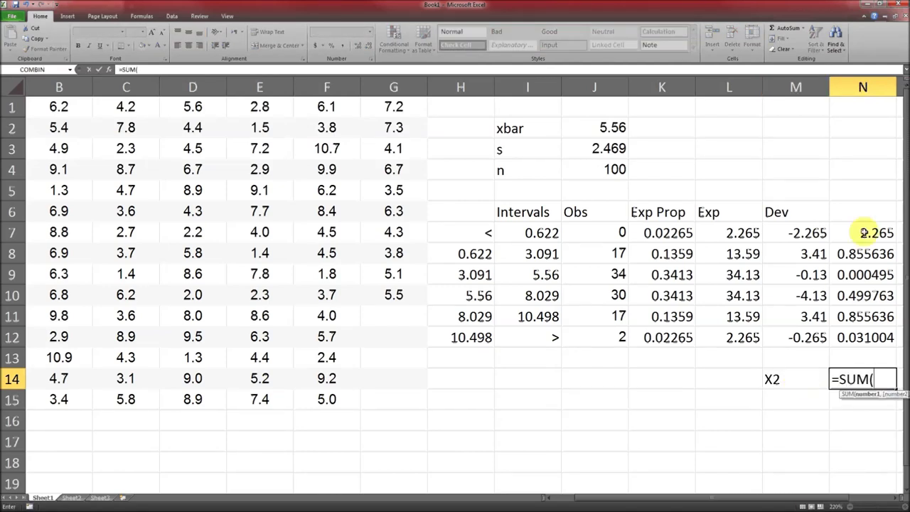
pyautogui.moveTo(862, 232); pyautogui.dragTo(863, 337)
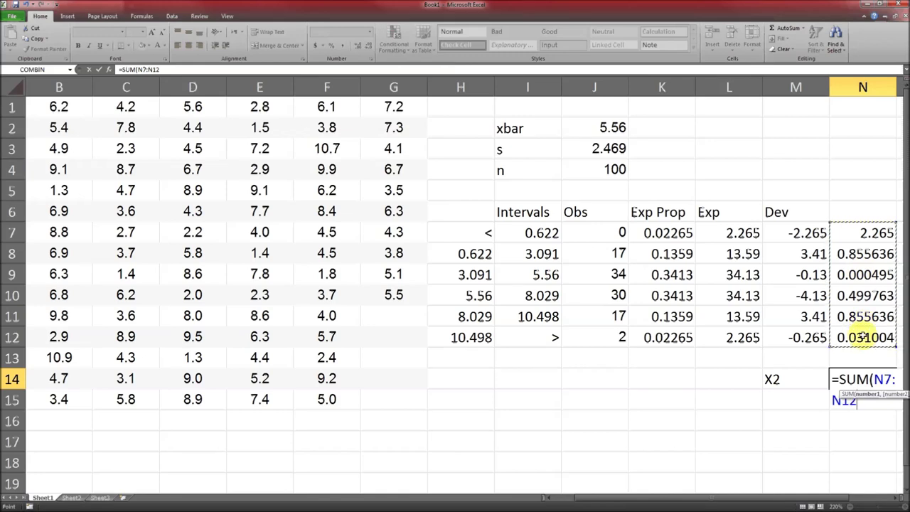
pyautogui.press('Return')
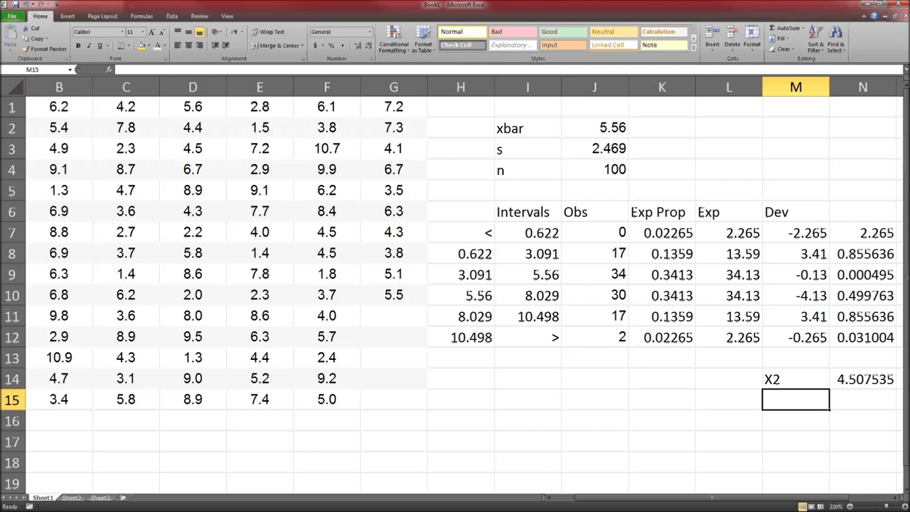
# Paste the value 4.526 into N15 below the X2 total.
pyautogui.click(856, 402)
pyautogui.hotkey('ctrl', 'v')
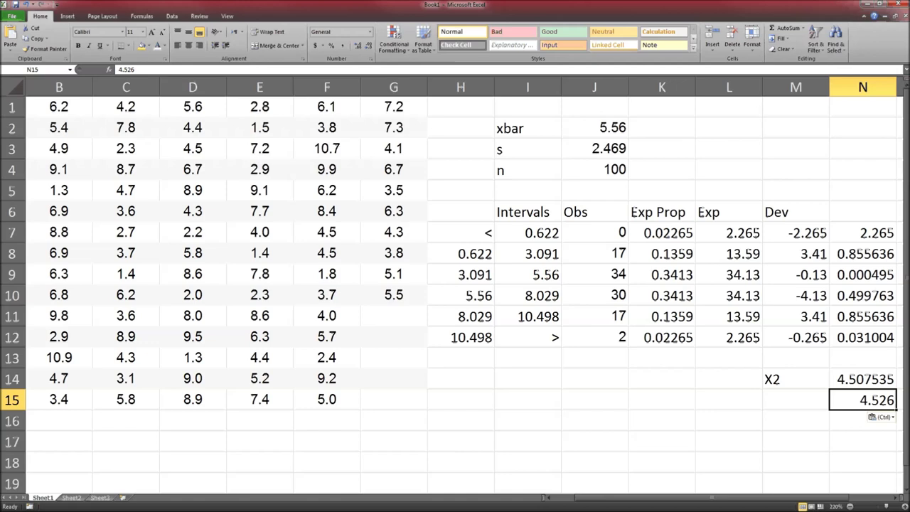
pyautogui.click(587, 248)
pyautogui.click(589, 232)
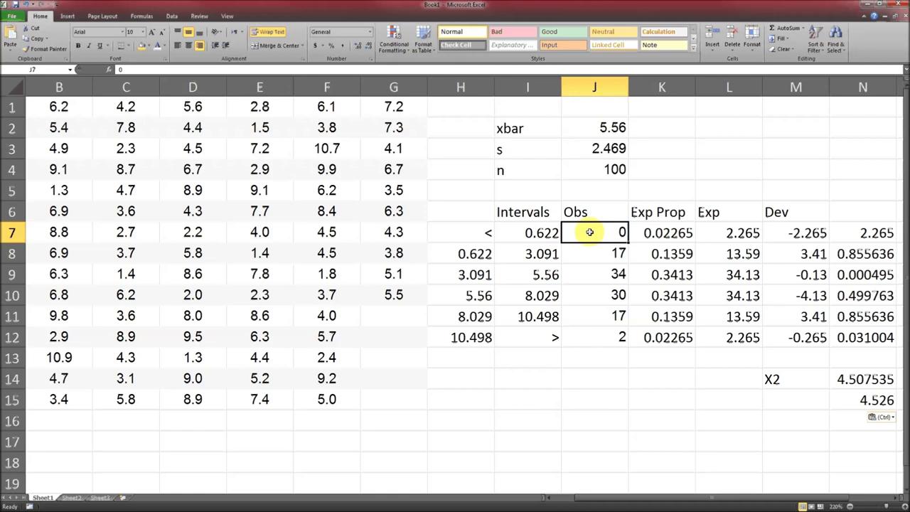
pyautogui.click(593, 337)
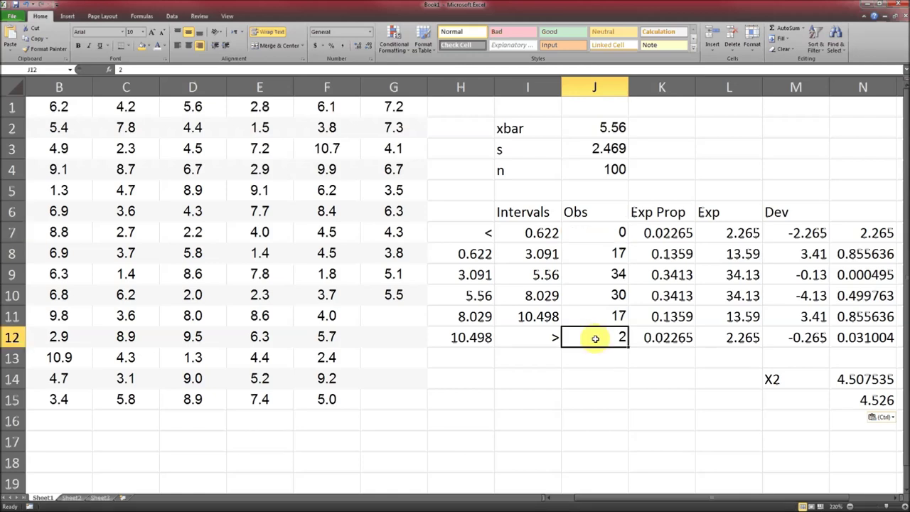
pyautogui.click(717, 232)
pyautogui.click(713, 339)
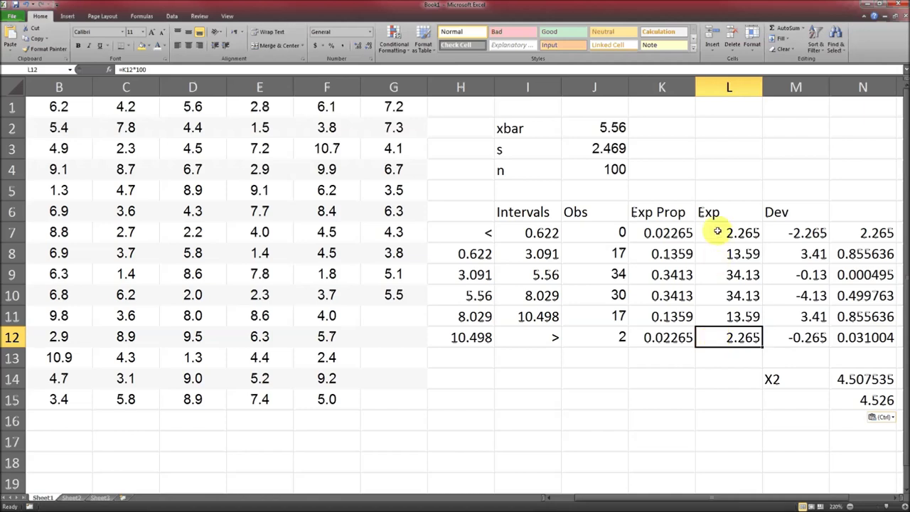
pyautogui.moveTo(716, 231); pyautogui.dragTo(721, 339)
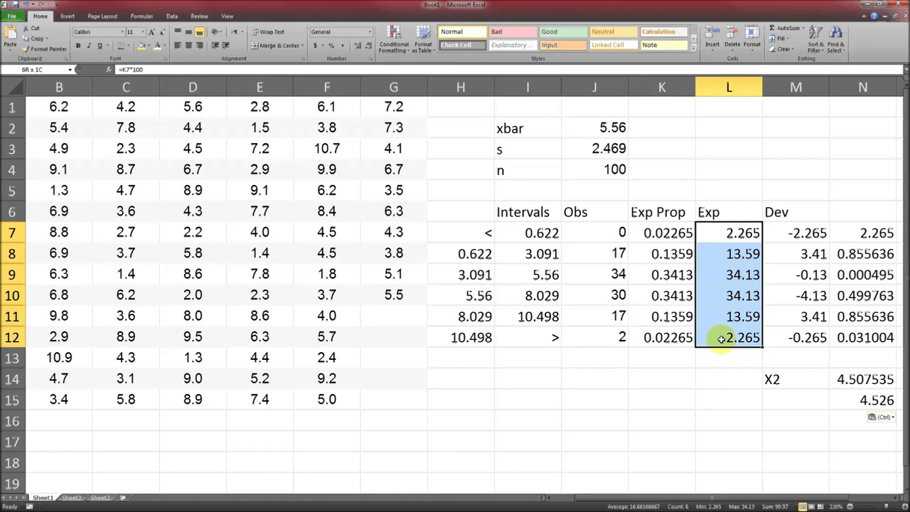
pyautogui.moveTo(720, 339); pyautogui.dragTo(720, 339)
pyautogui.click(711, 334)
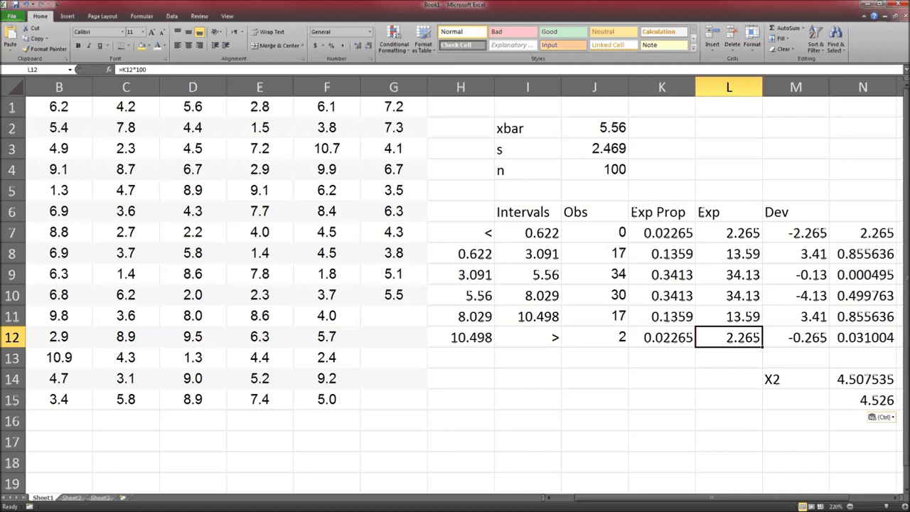
pyautogui.click(803, 441)
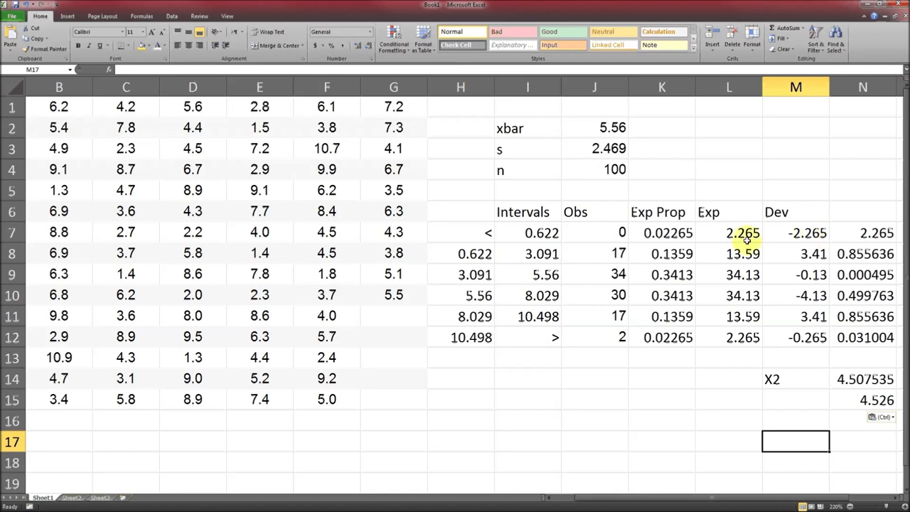
pyautogui.moveTo(726, 232); pyautogui.dragTo(720, 335)
# Enter 'df = 3' in M16 and the critical value 6.25139 in N16.
pyautogui.click(803, 429)
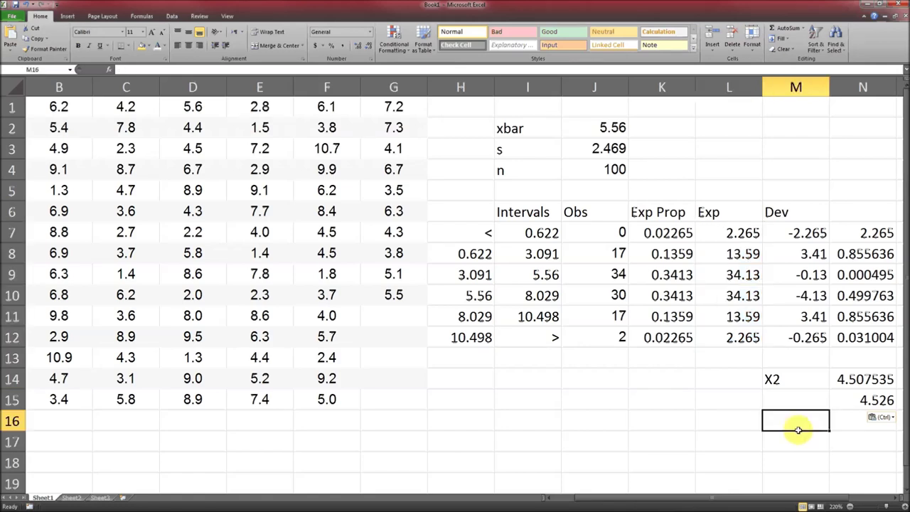
pyautogui.write('df = 3')
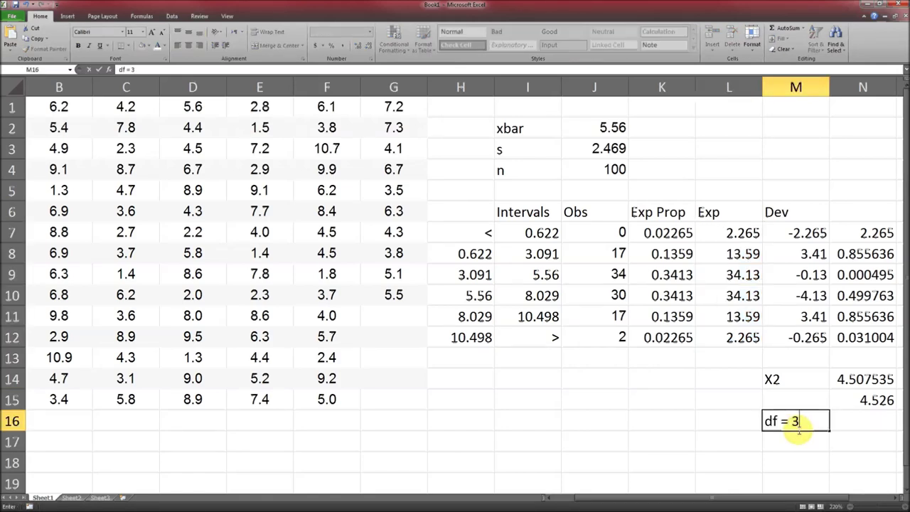
pyautogui.press('Tab')
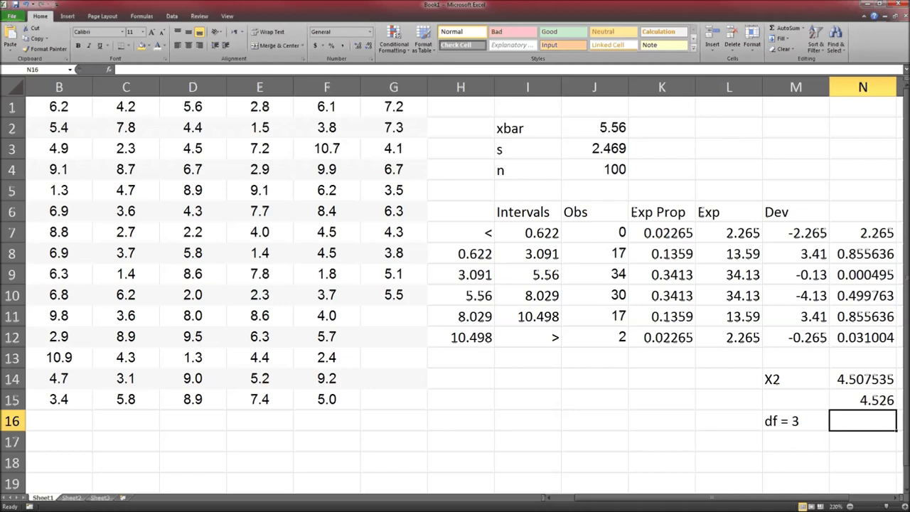
pyautogui.write('6.25139')
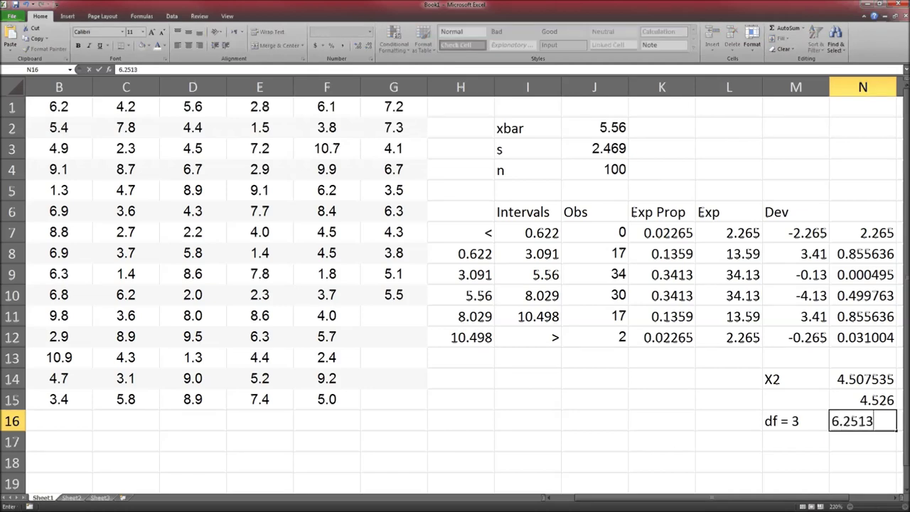
pyautogui.click(795, 441)
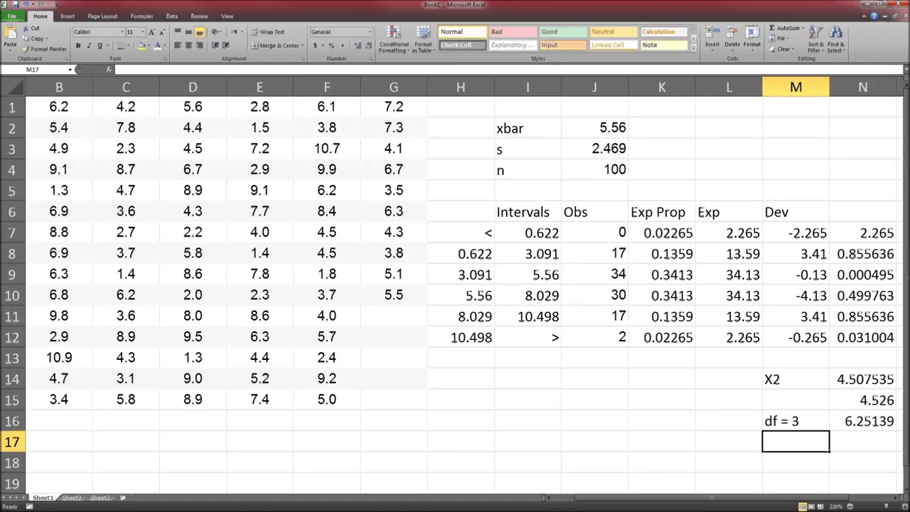
# Relabel cell M16 from 'df = 3' to 'CV', marking 6.25139 as the critical value.
pyautogui.click(795, 421)
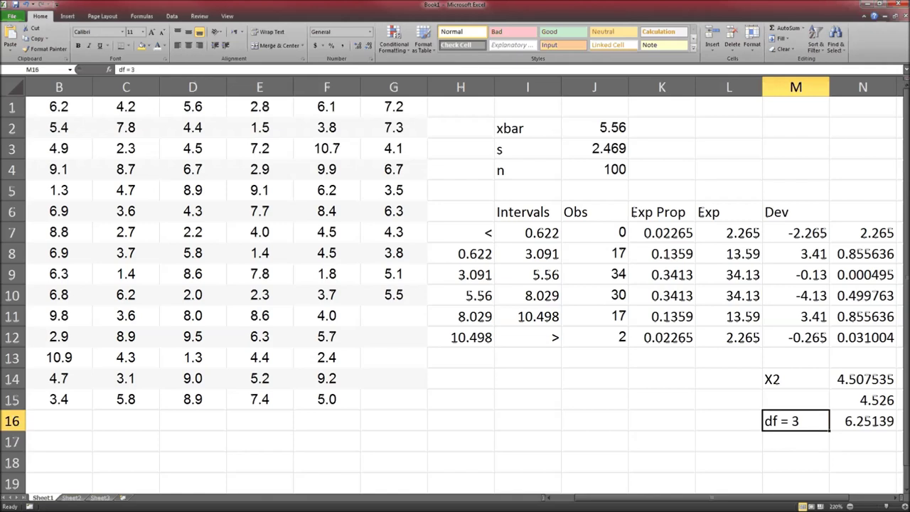
pyautogui.write('CV')
pyautogui.press('Return')
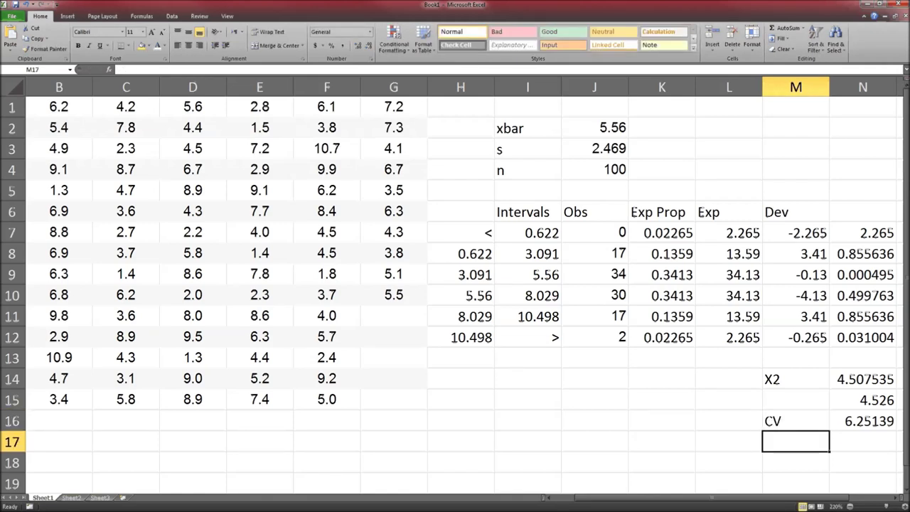